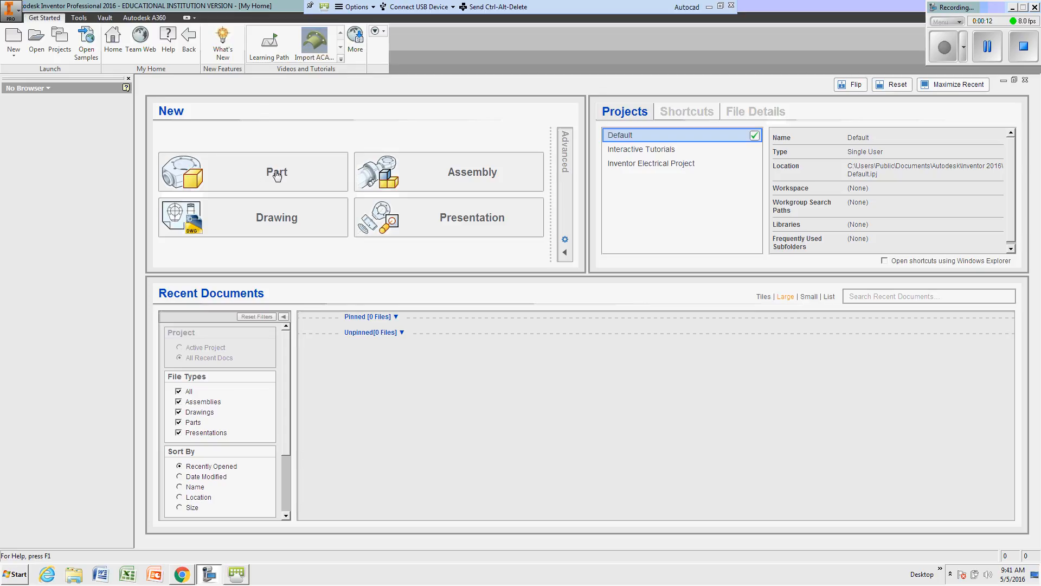
Create a new part and start a 2D sketch on the front origin plane.
left_click(232, 180)
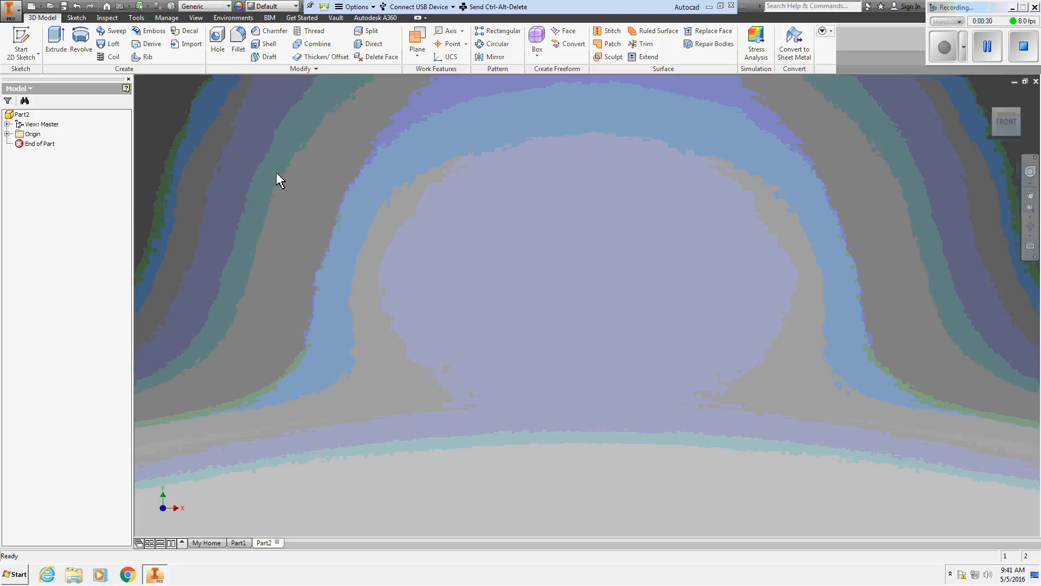
left_click(22, 45)
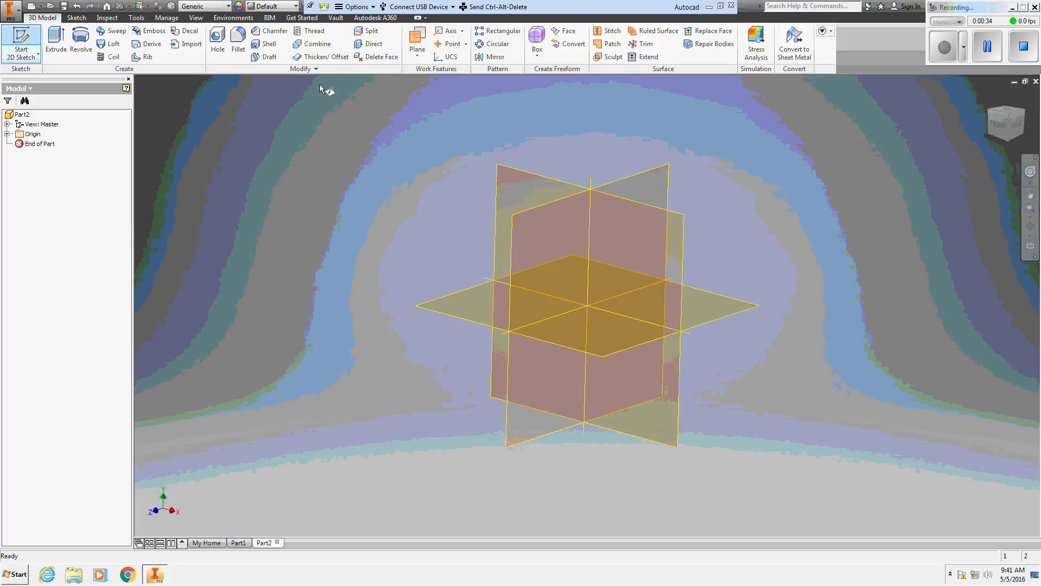
left_click(529, 172)
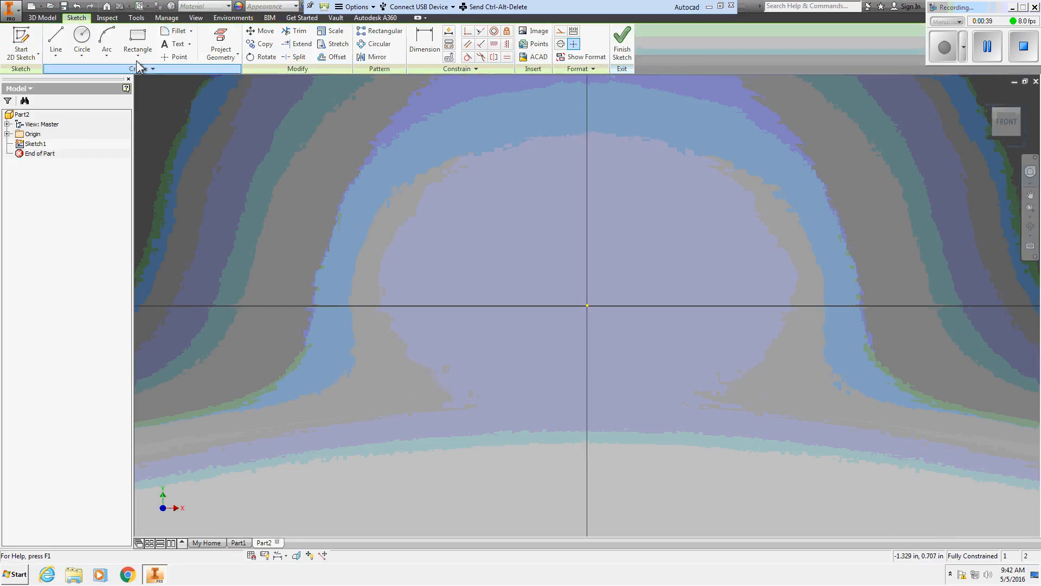
Sketch a 2 in by 2 in two-point rectangle starting at the origin, and finish the sketch.
left_click(140, 57)
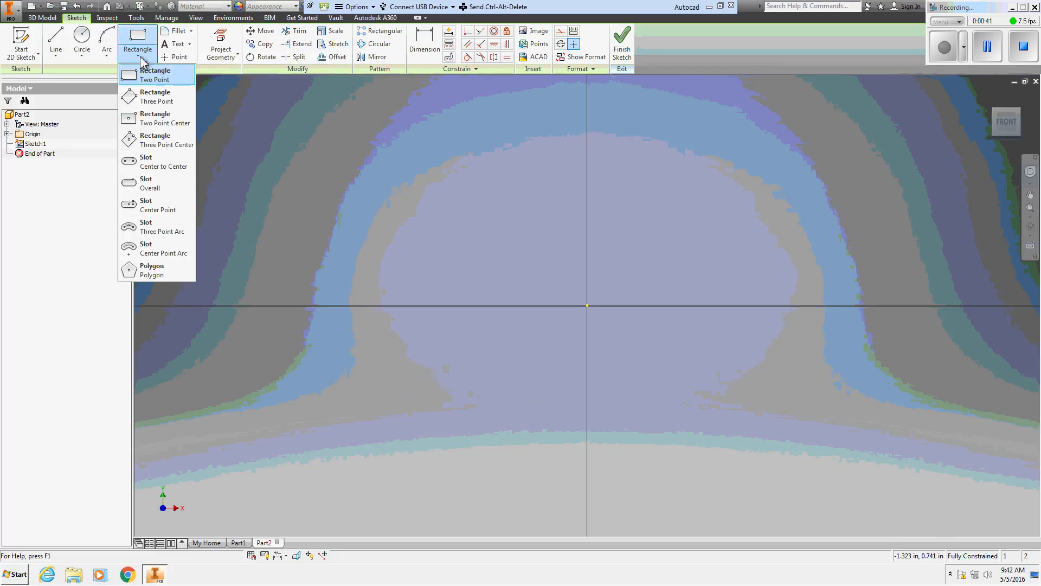
left_click(147, 76)
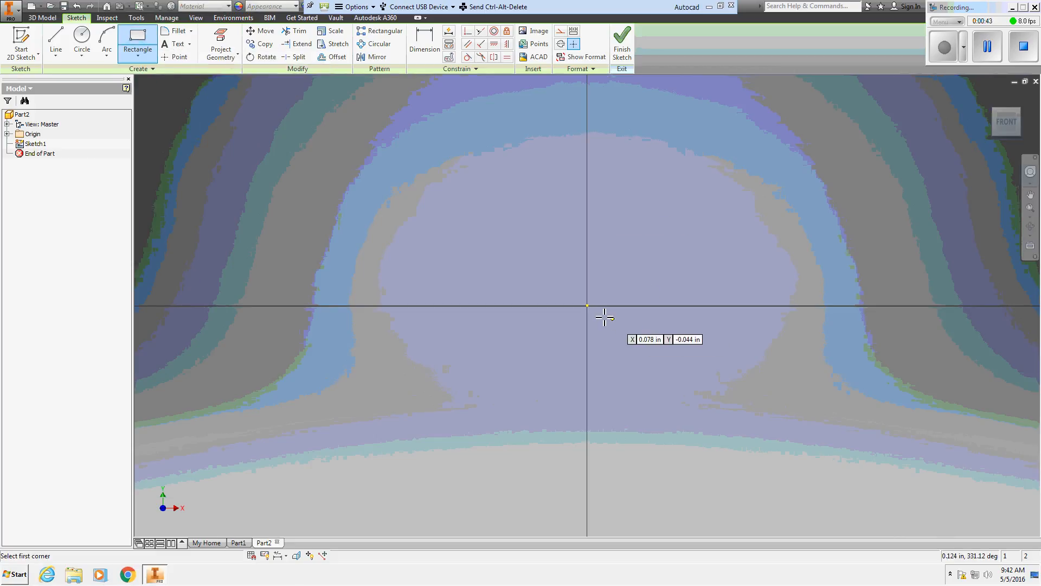
left_click(589, 308)
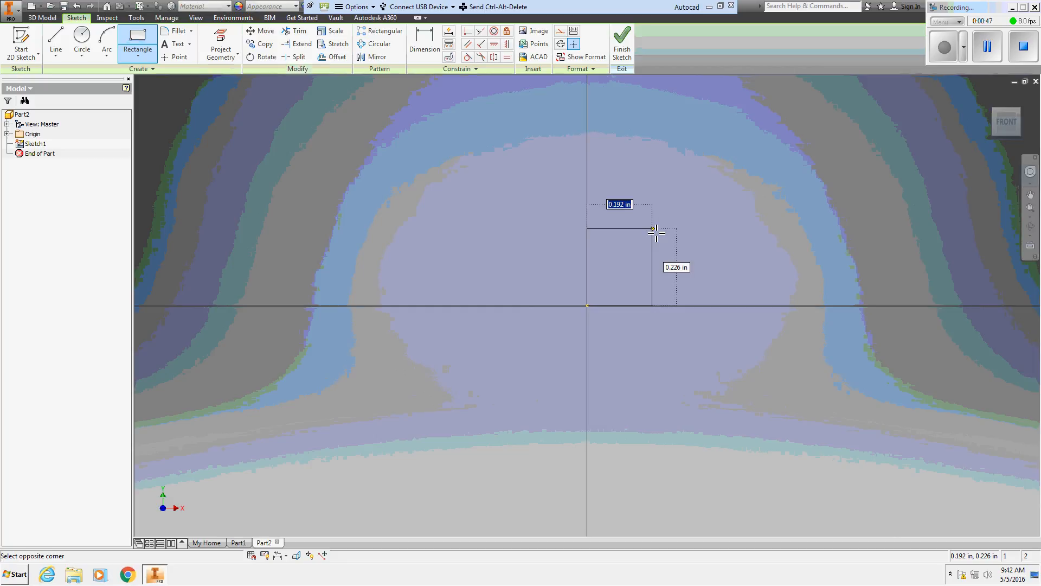
type("2")
key("Tab")
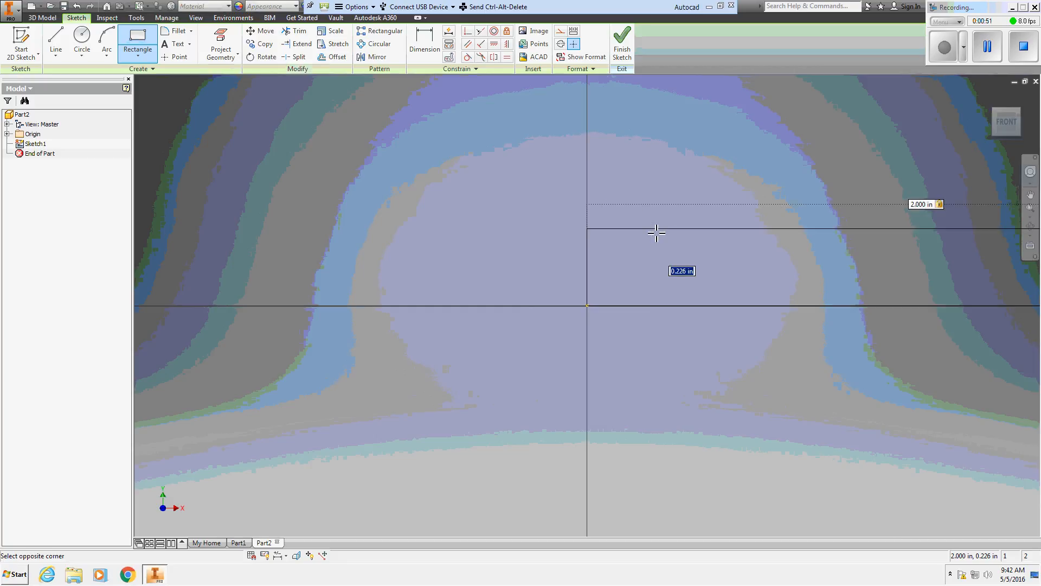
type("2")
key("Return")
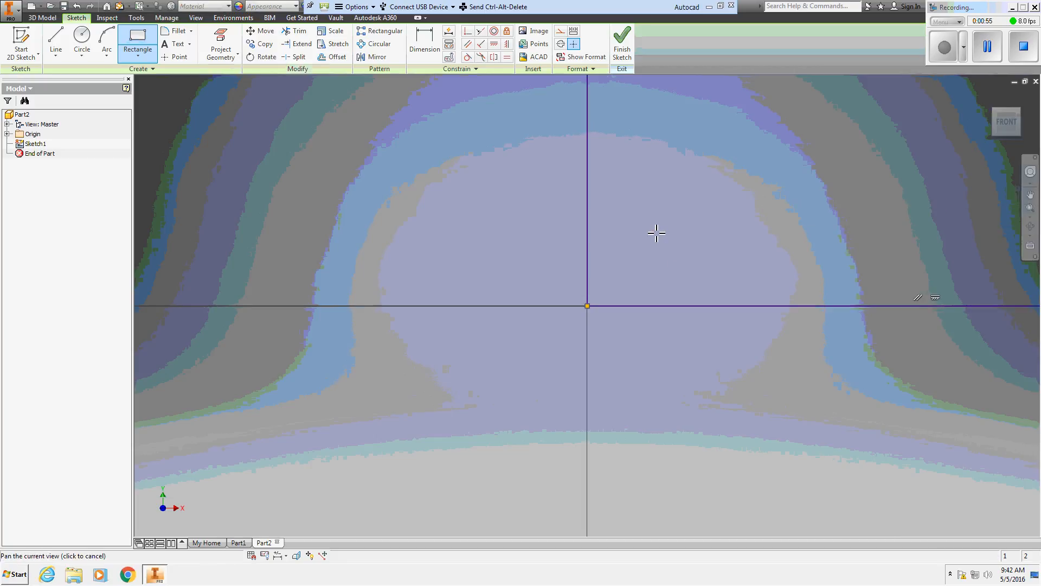
key("Home")
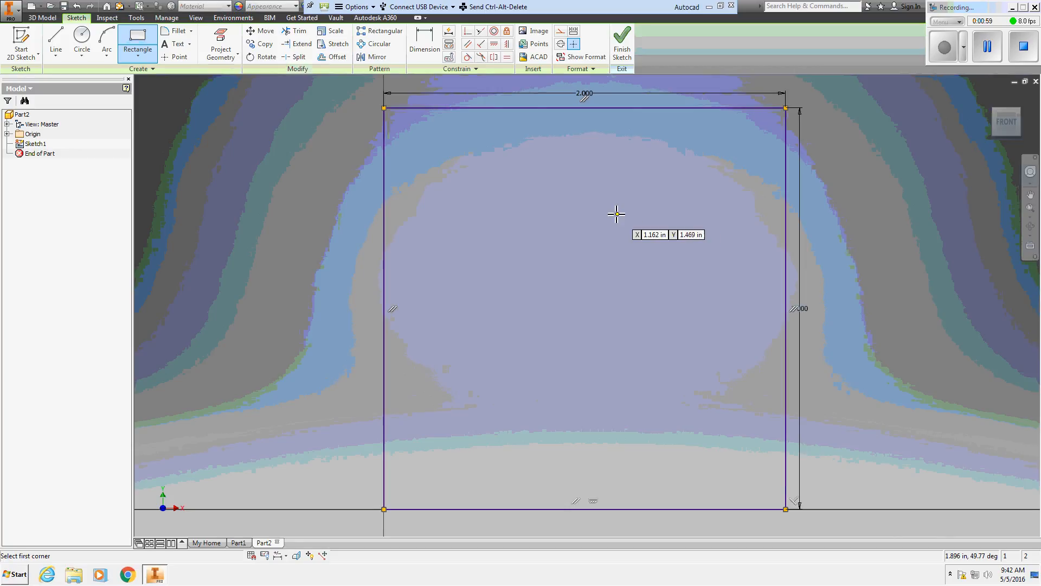
left_click(621, 63)
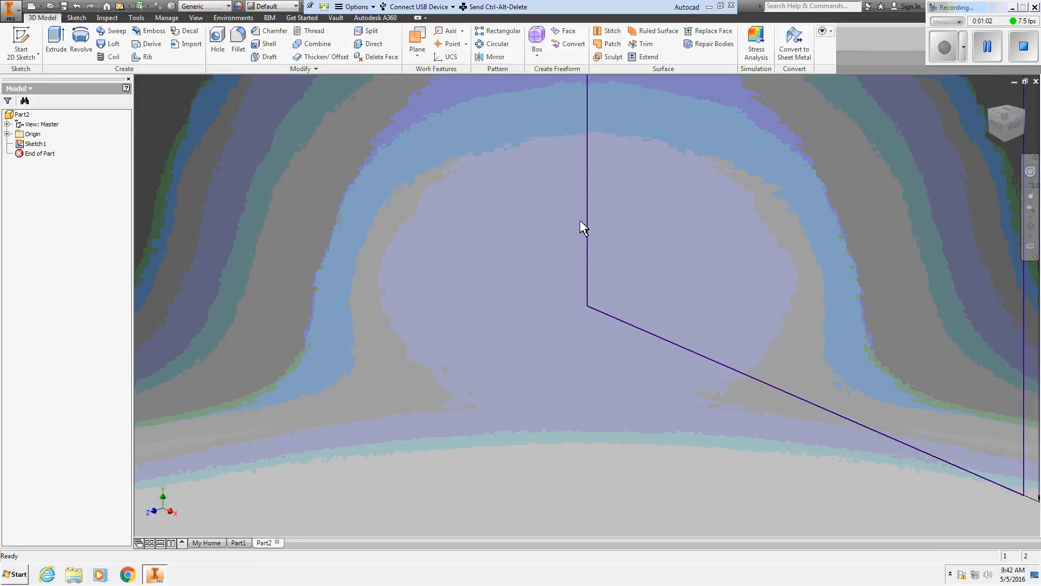
Extrude the square profile 2 in using Direction 2, and return to the home view.
left_click(56, 43)
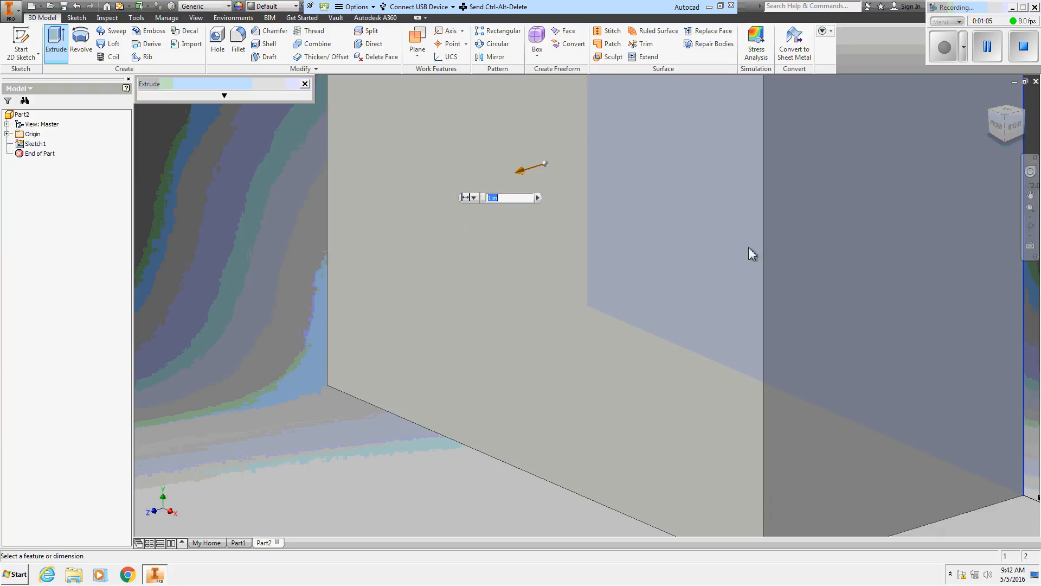
mouse_move(504, 203)
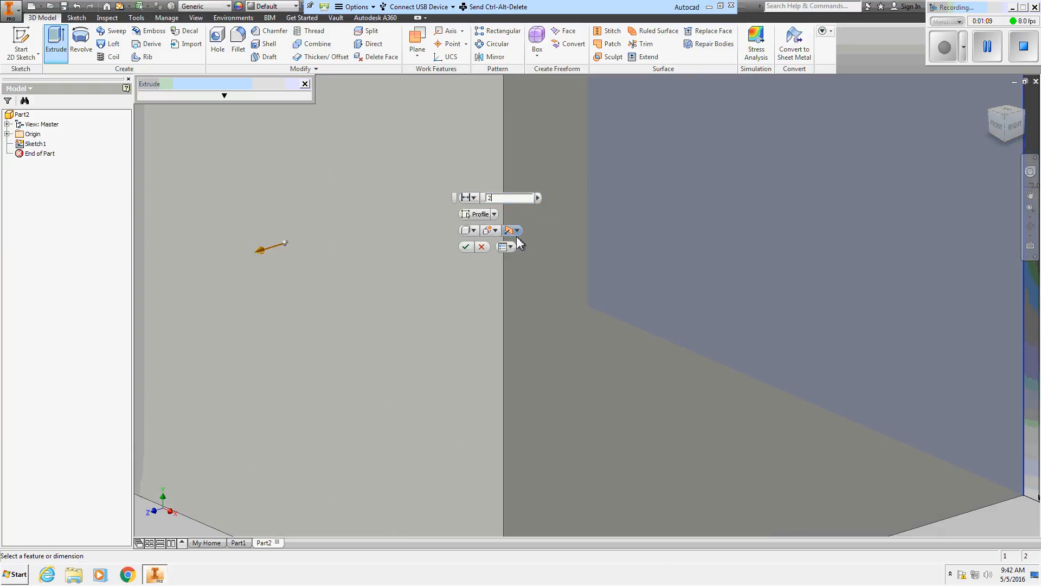
left_click(517, 232)
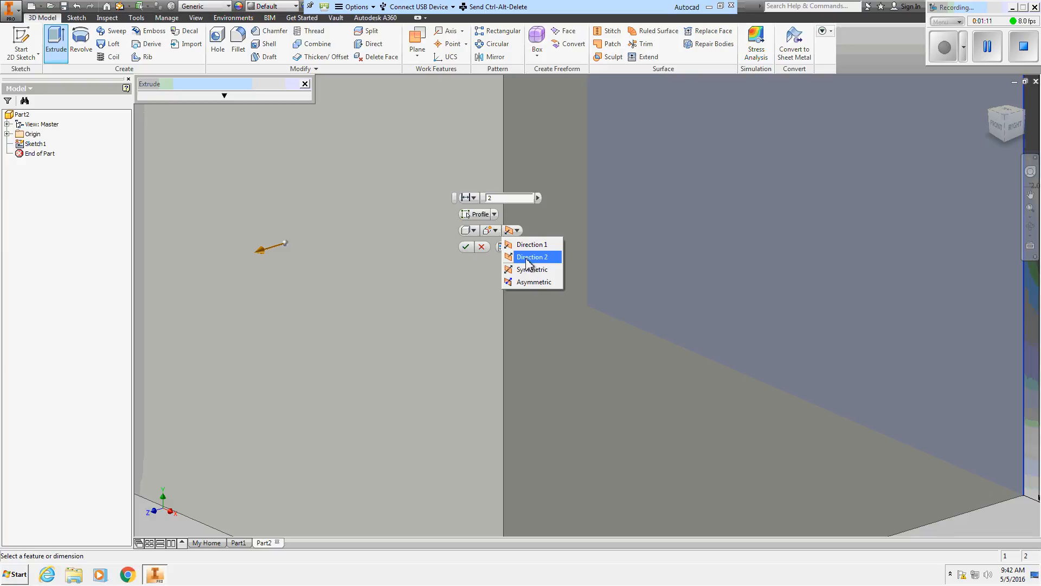
left_click(526, 257)
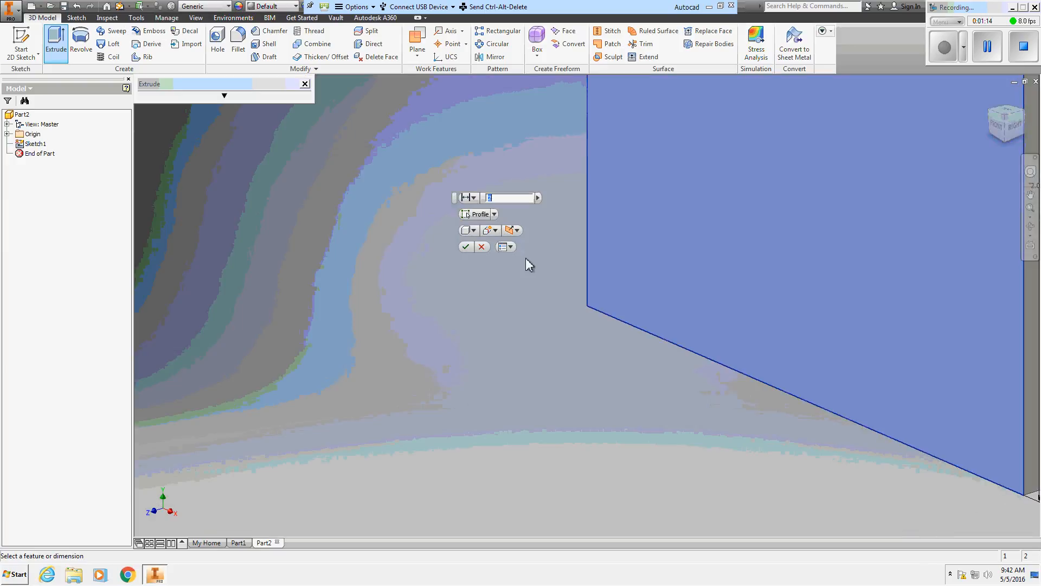
left_click(465, 246)
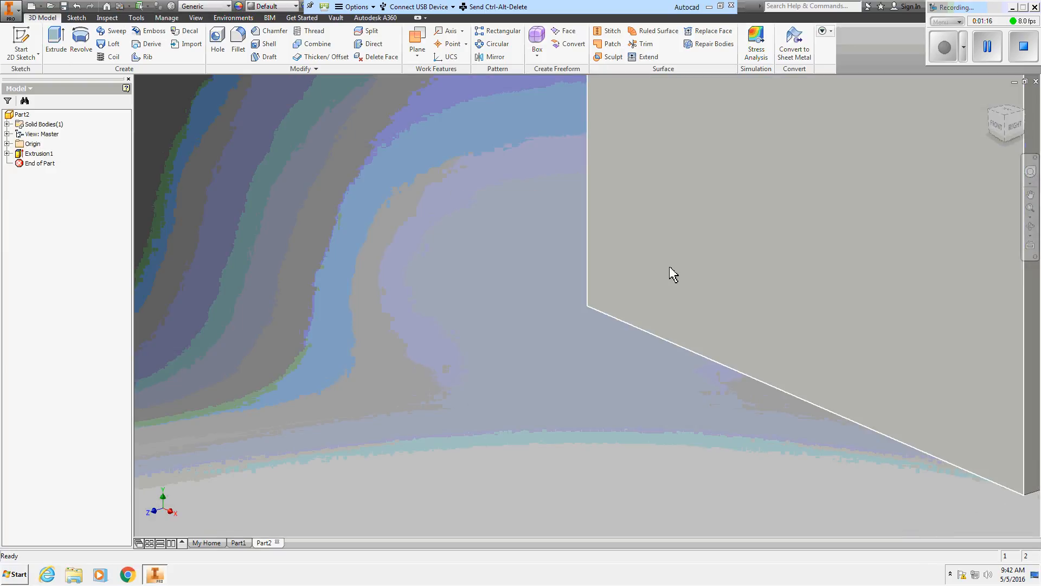
key("F6")
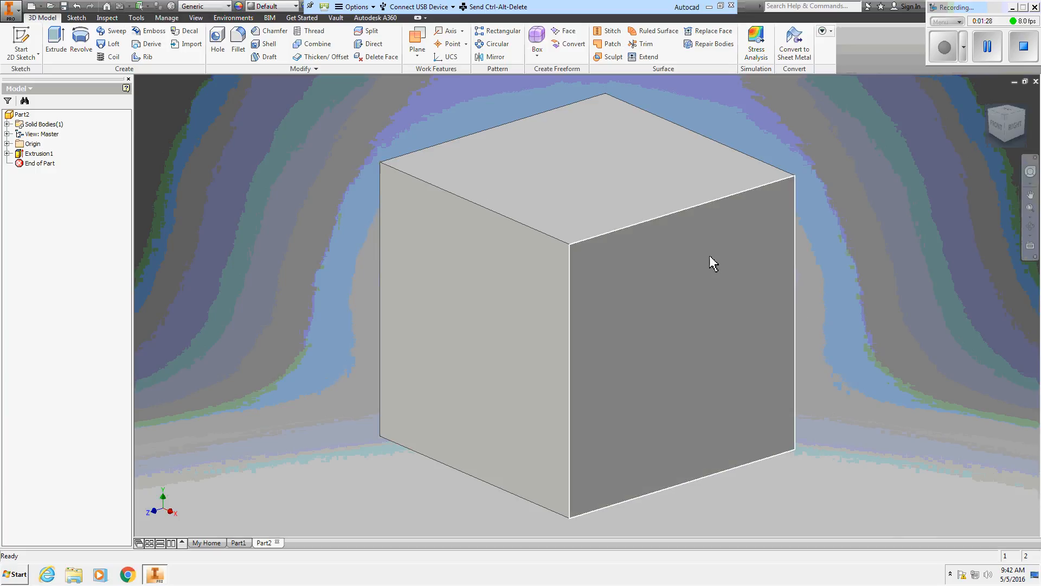
left_click(25, 46)
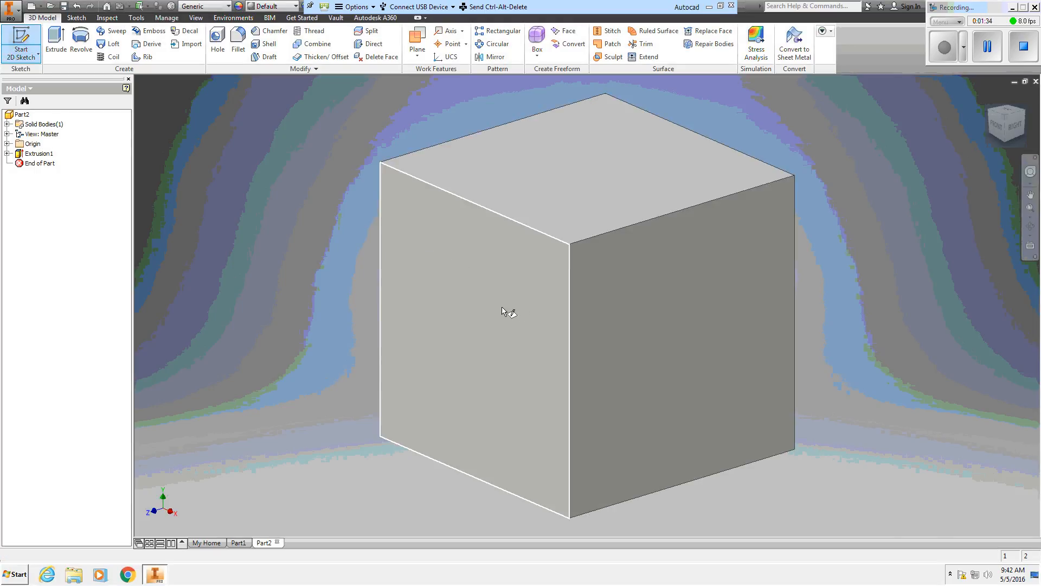
left_click(470, 328)
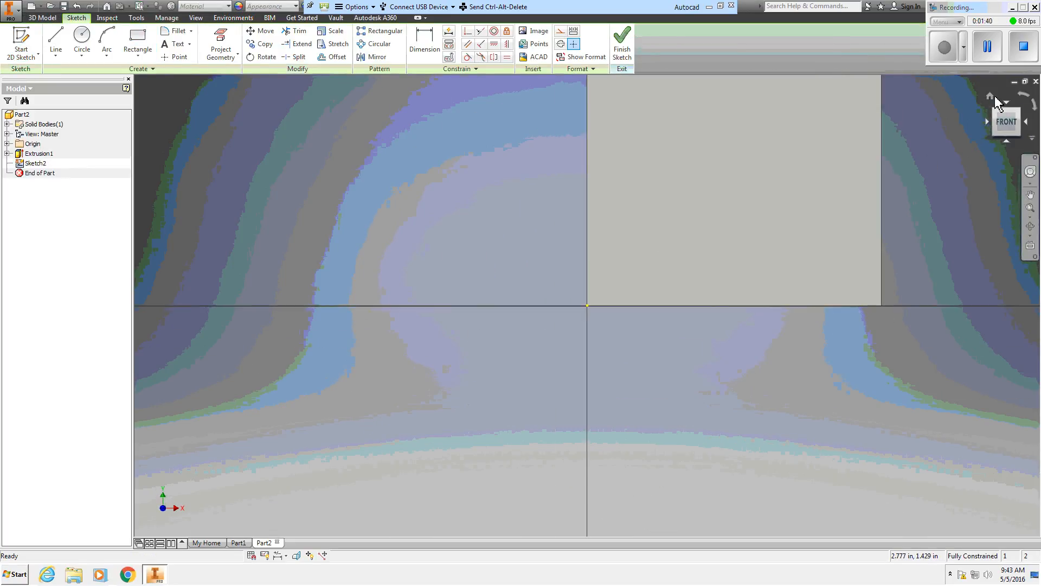
left_click(989, 98)
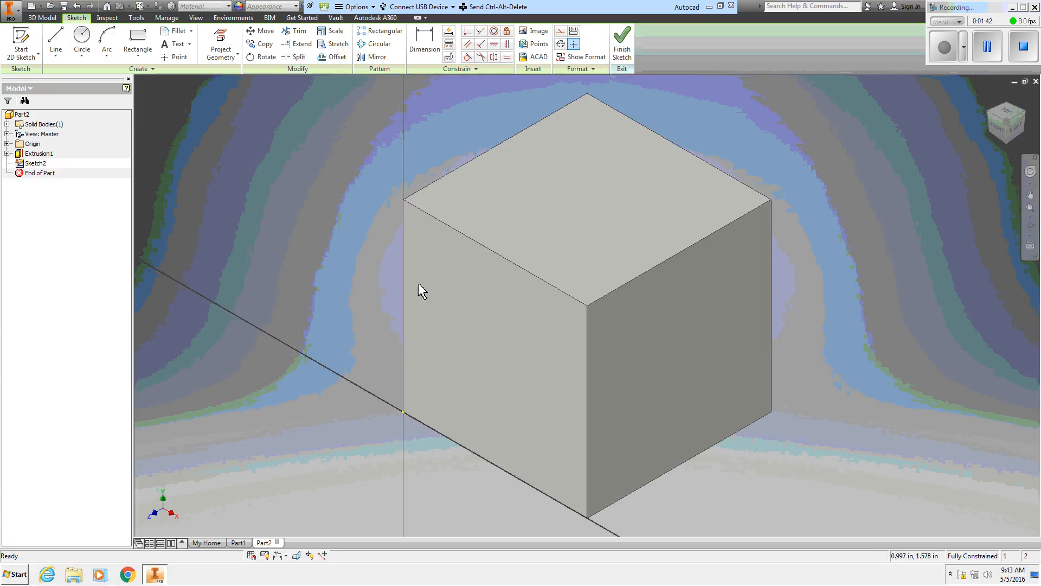
left_click(31, 40)
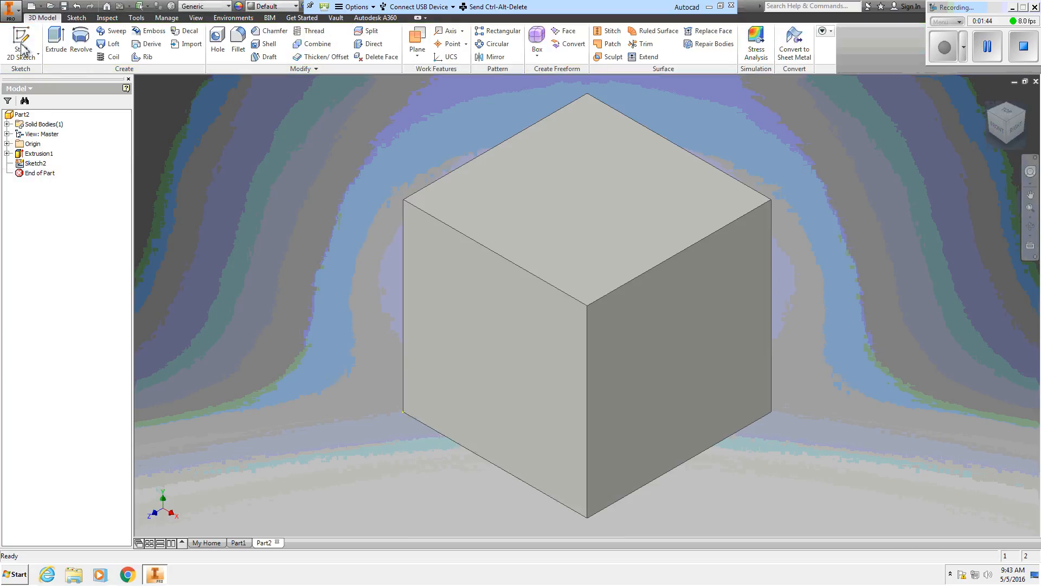
Start a 2D sketch on the cube's front face and place a point about 1.03 in from its left edge and 0.95 in below its top edge.
left_click(501, 320)
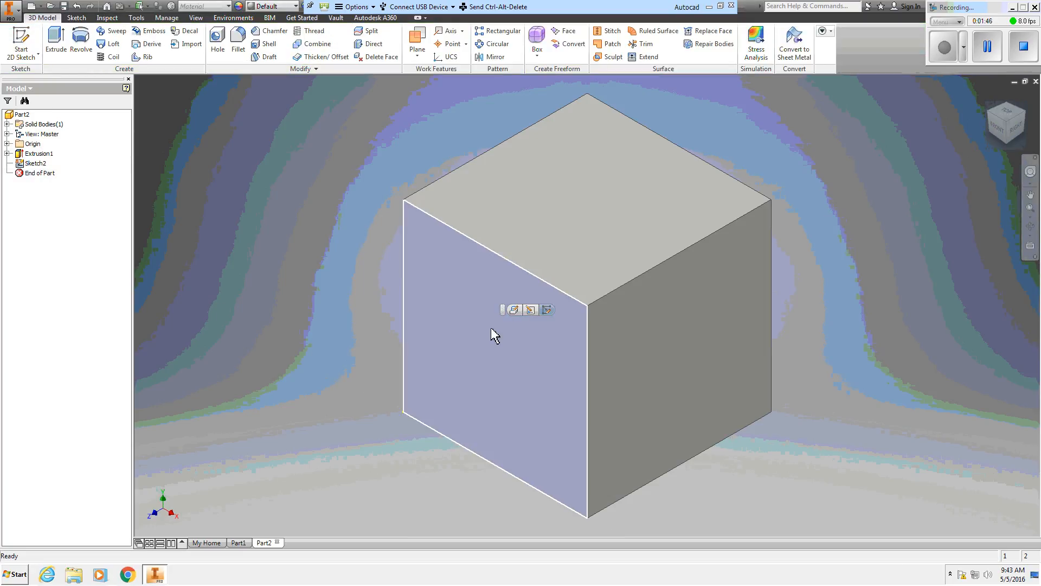
left_click(21, 42)
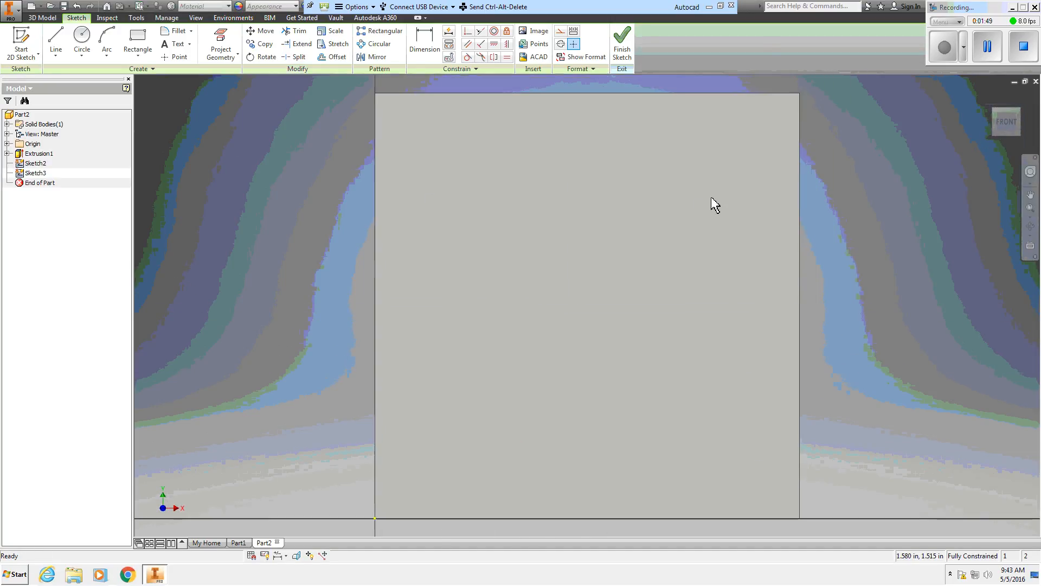
left_click(173, 57)
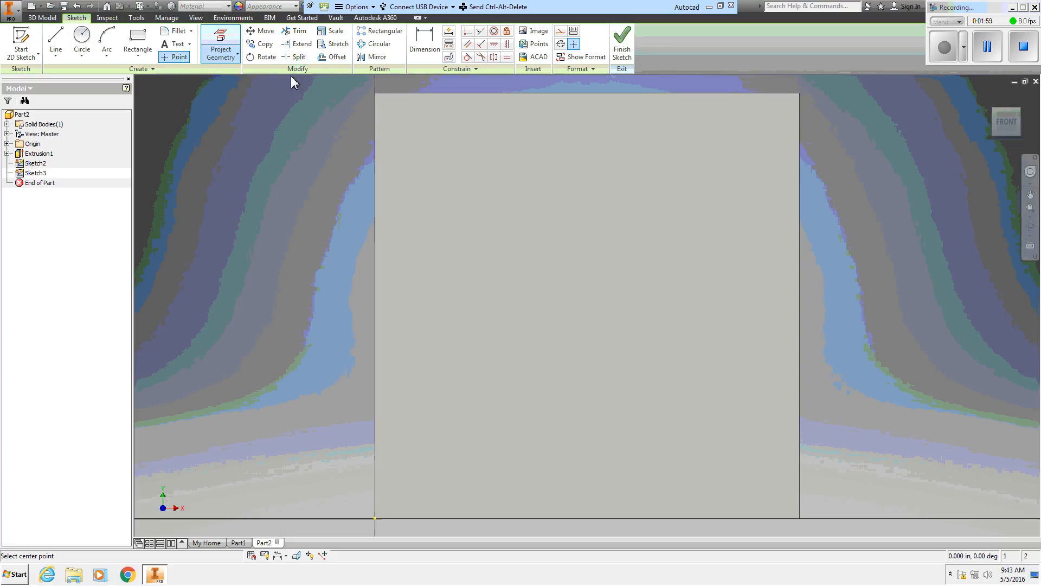
left_click(593, 296)
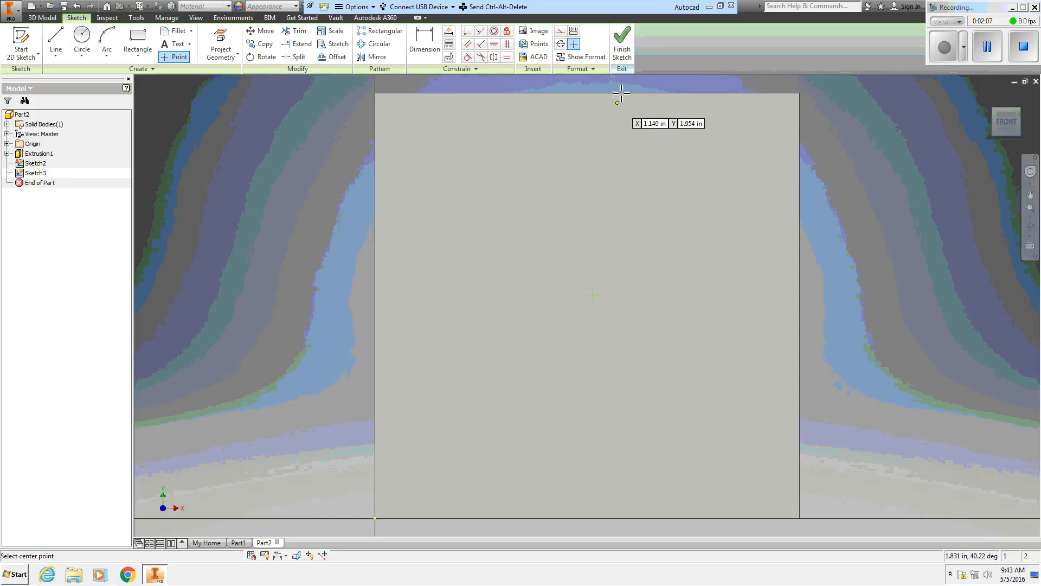
Dimension the point's vertical distance from the face's top edge as 1 in.
left_click(431, 44)
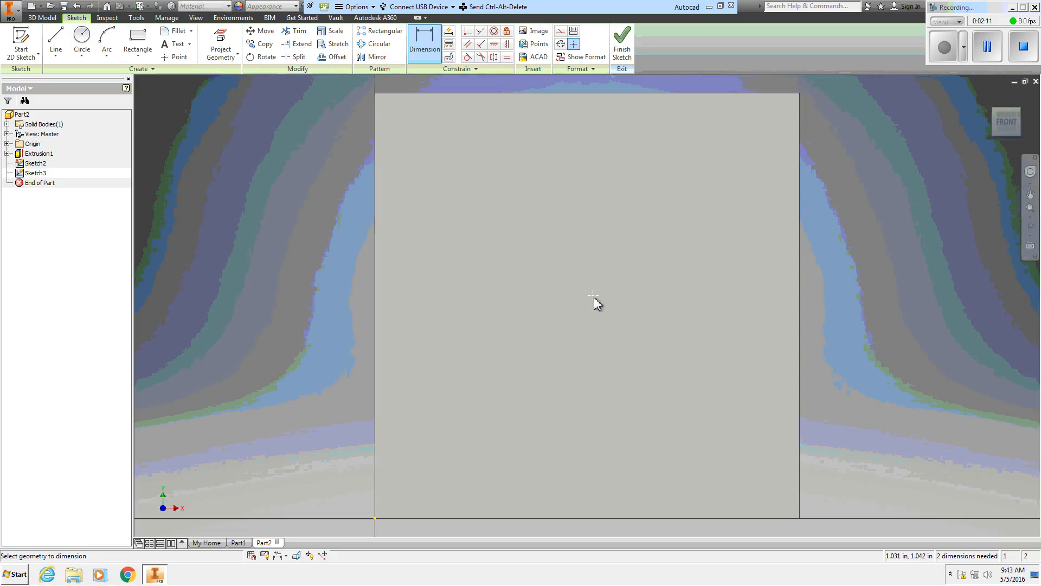
left_click(590, 93)
left_click(593, 295)
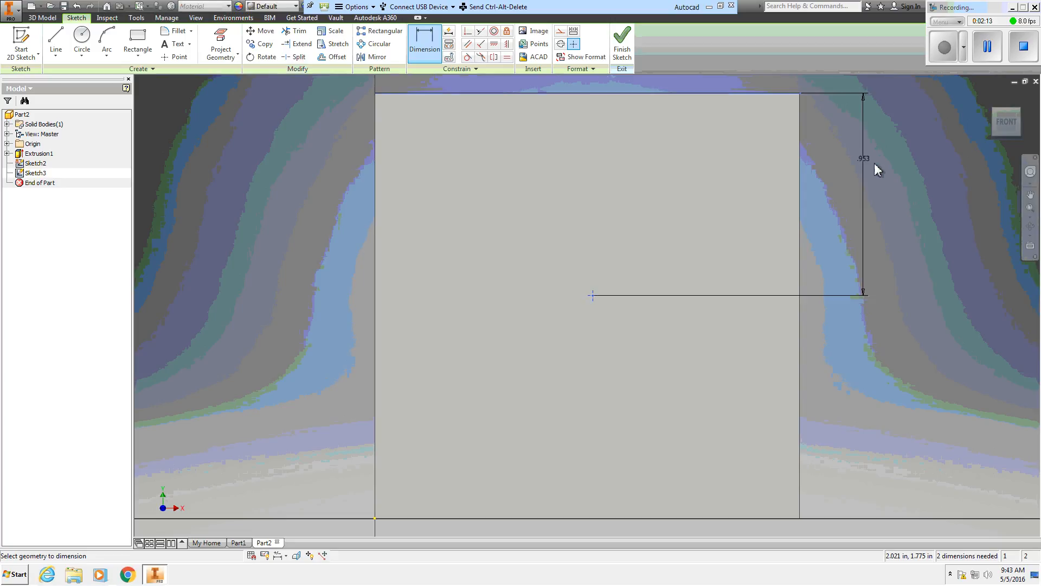
left_click(877, 173)
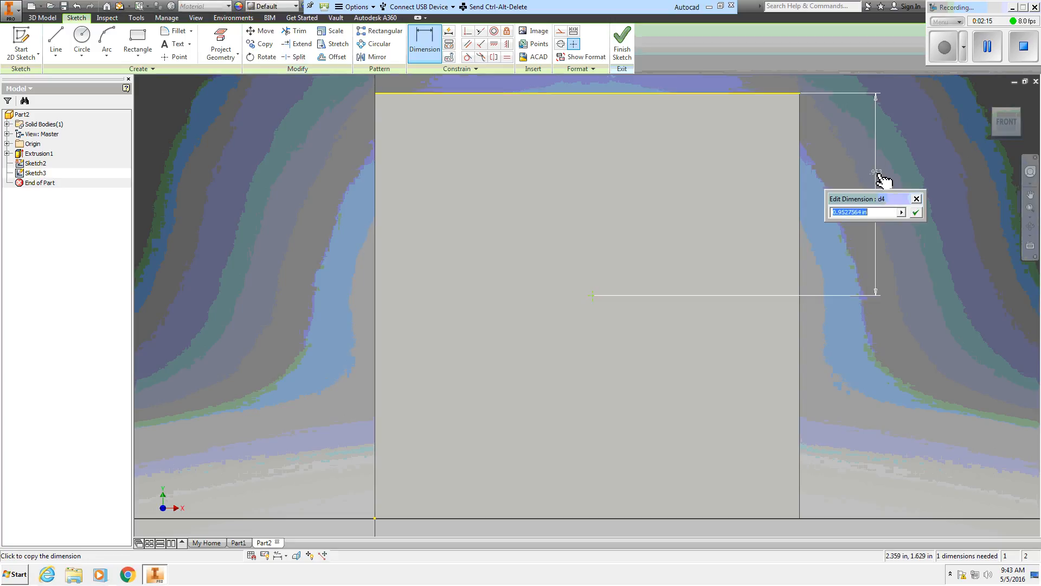
type("1")
key("Return")
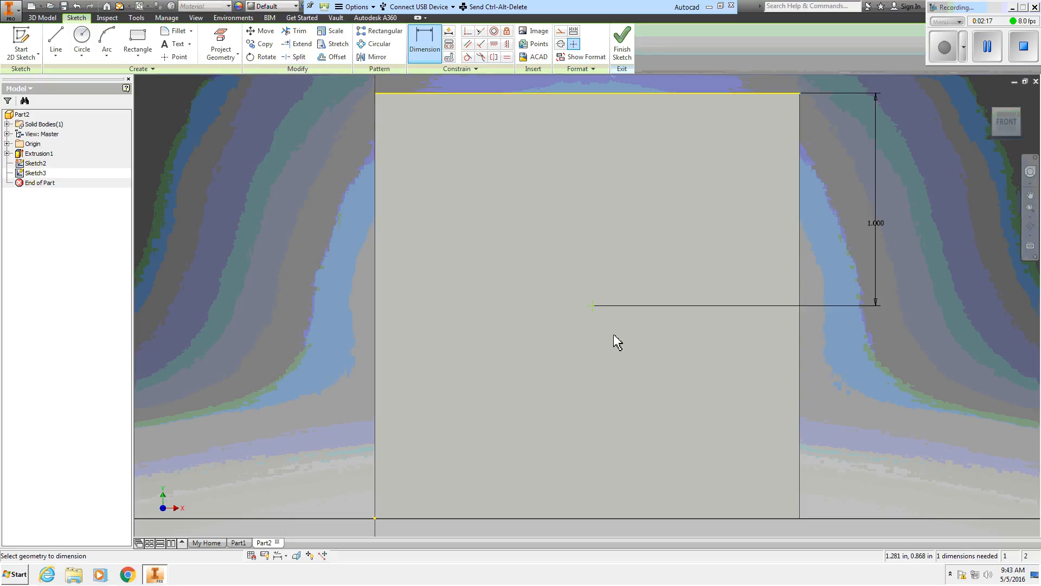
Dimension the point's horizontal distance from the face's left edge as 1 in, and finish the sketch.
left_click(591, 306)
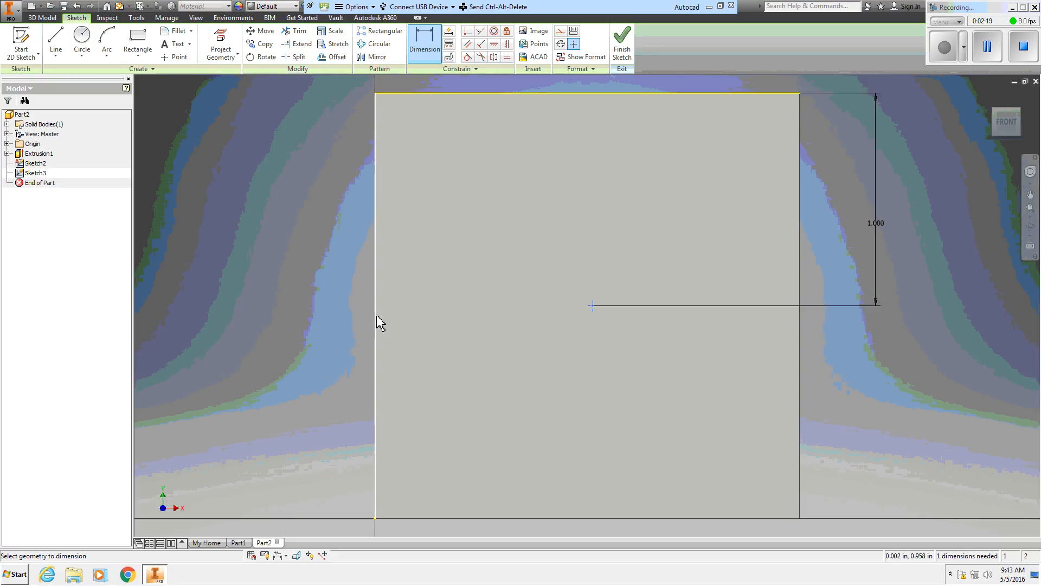
left_click(380, 323)
left_click(490, 534)
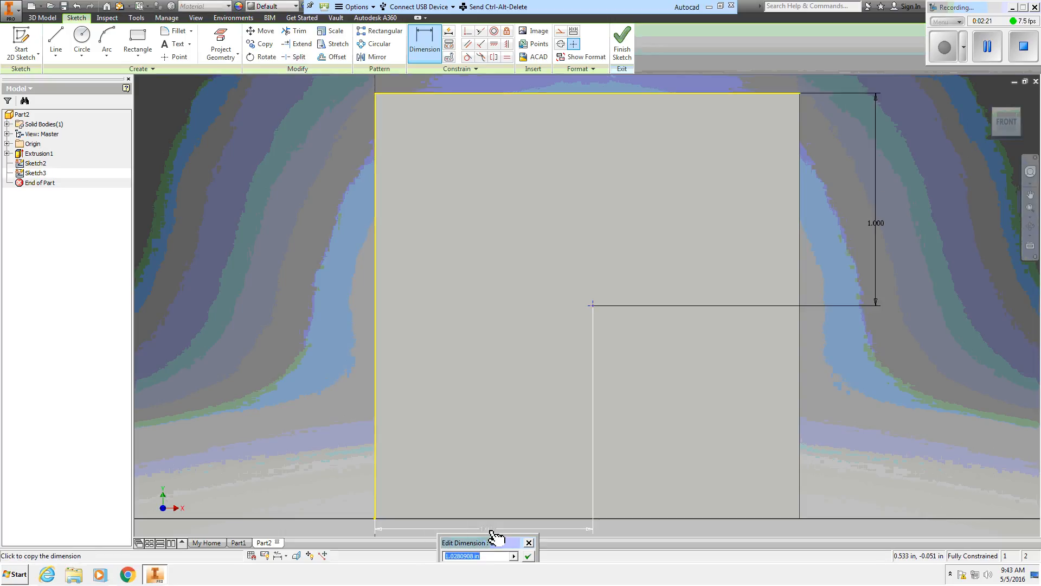
type("1")
key("Return")
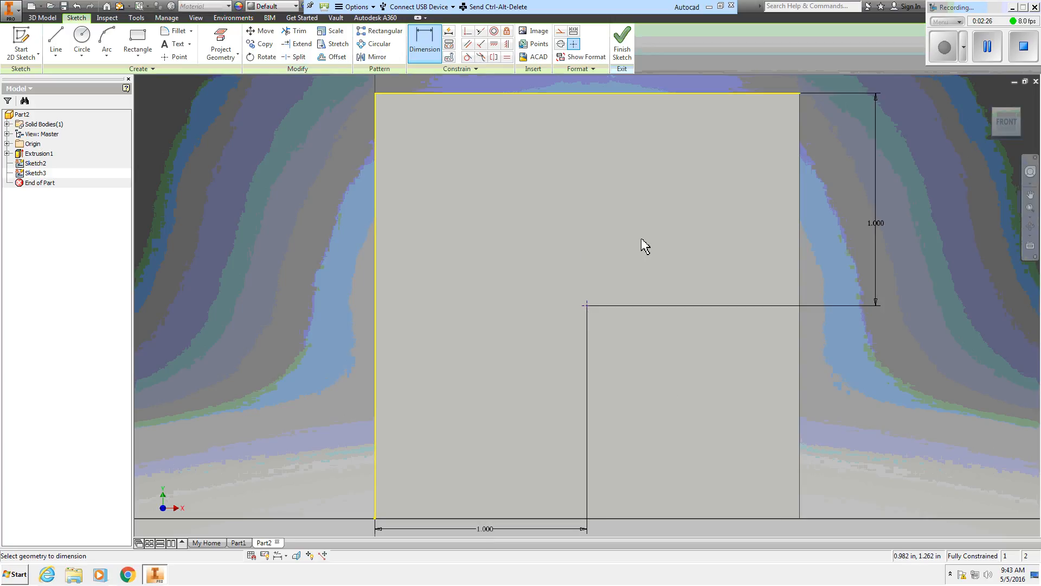
left_click(631, 54)
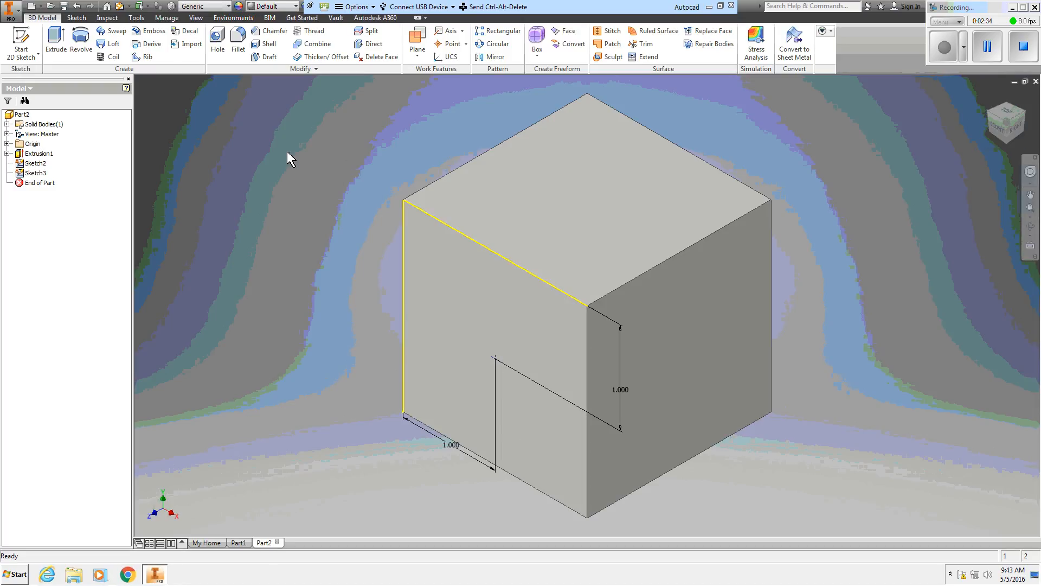
Start a hole at the sketched centre point on the cube's front face with a 1 in diameter.
left_click(218, 42)
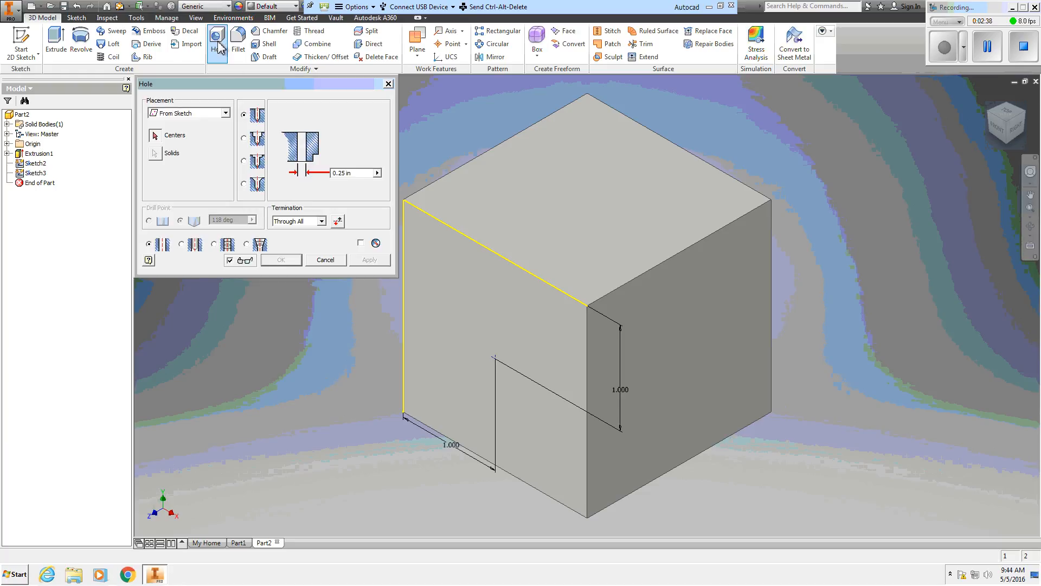
left_click(494, 358)
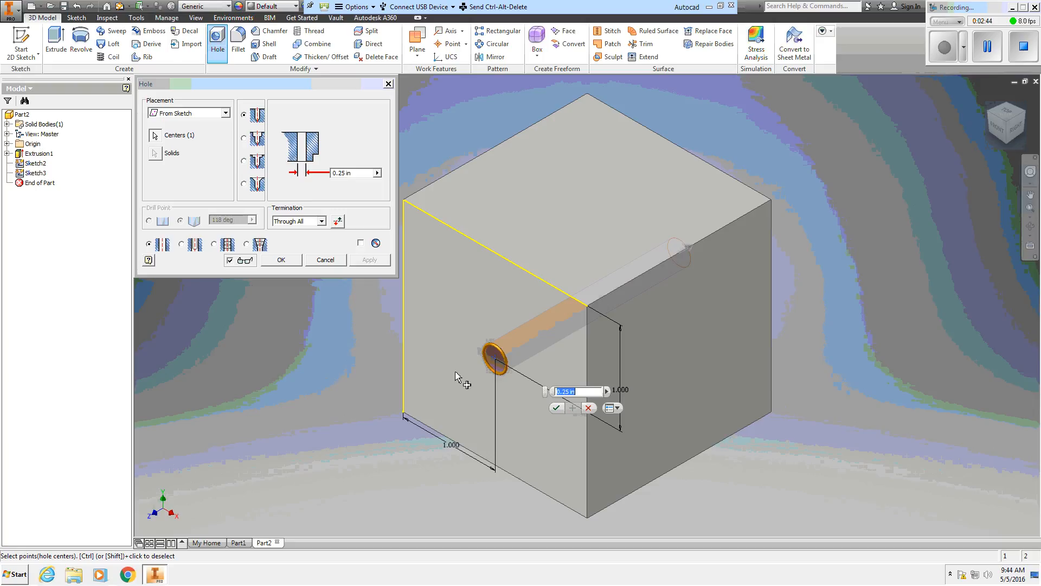
type("1")
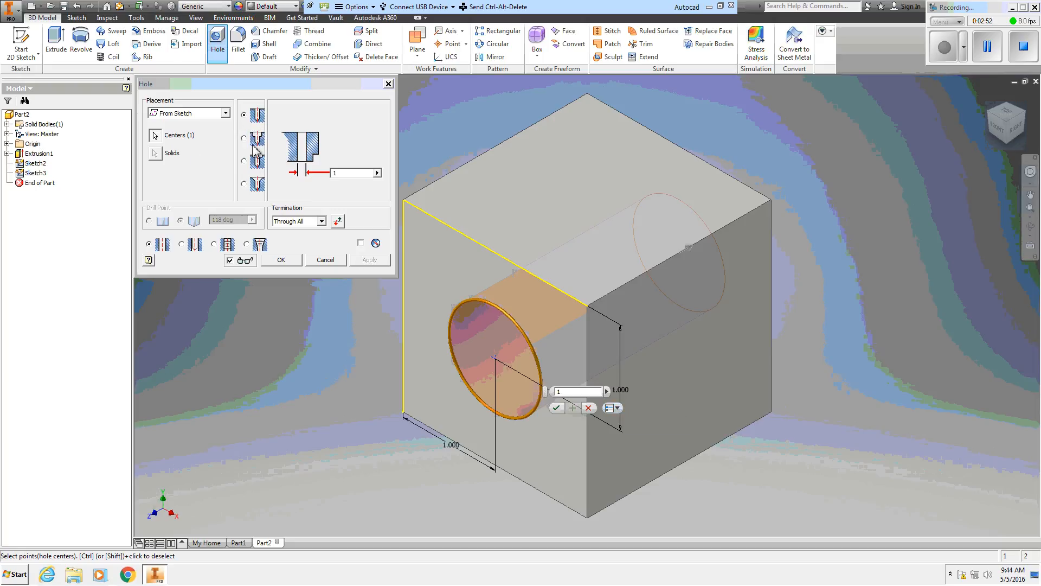
Try the Through All, Distance and To terminations for the hole.
left_click(321, 221)
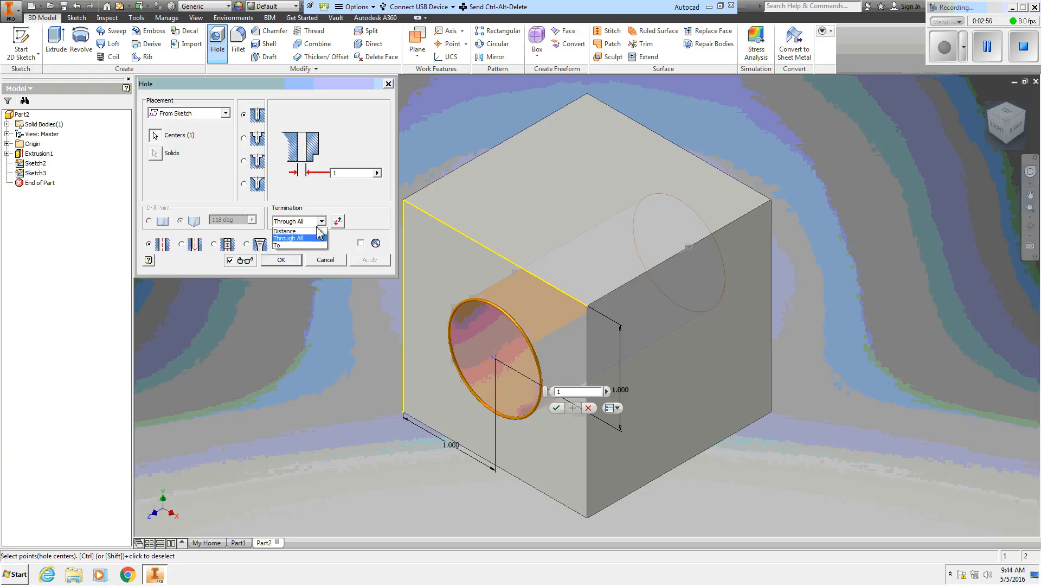
left_click(303, 238)
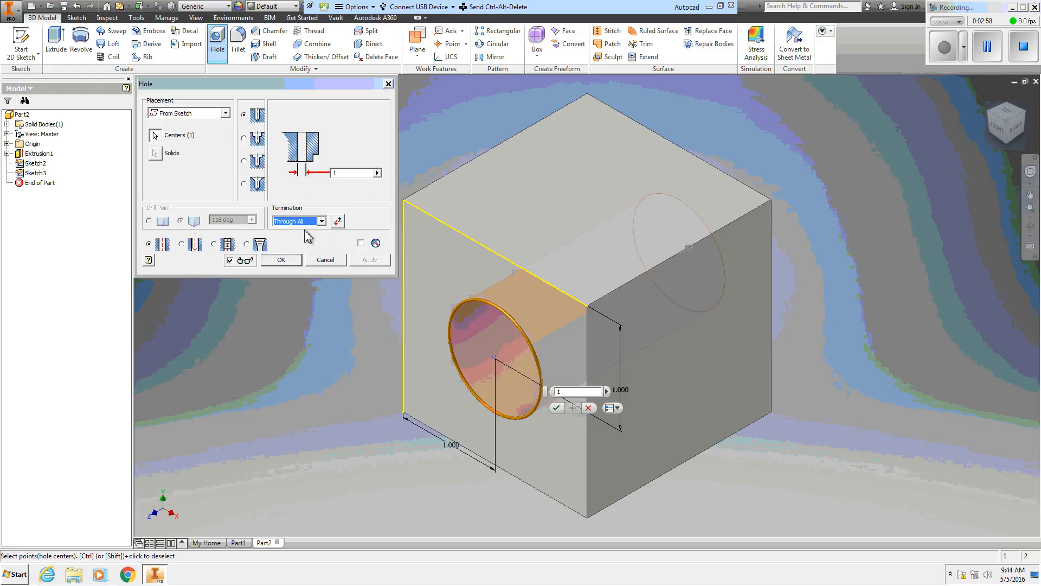
left_click(321, 221)
left_click(298, 231)
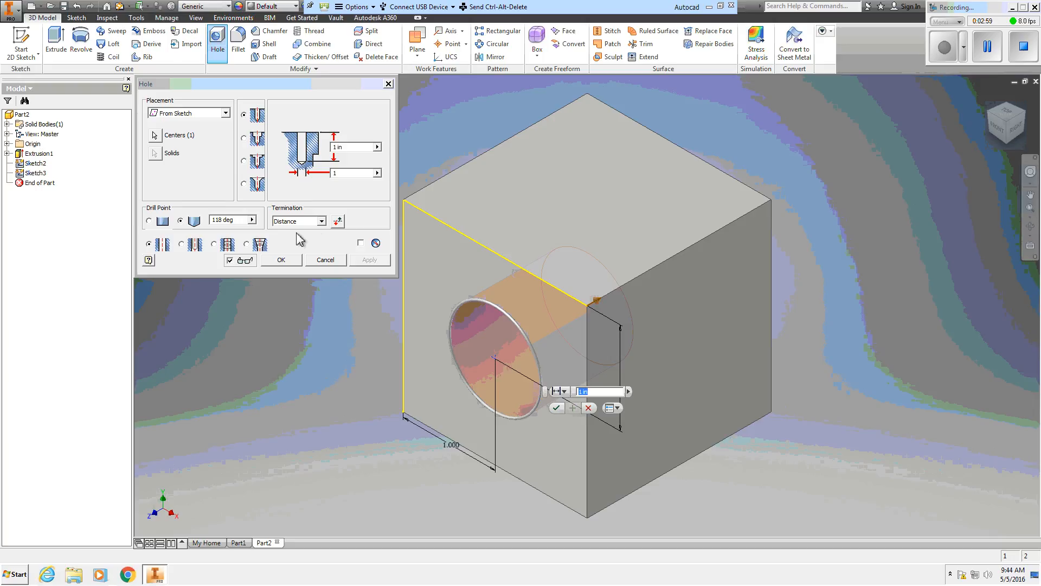
left_click(314, 222)
left_click(310, 239)
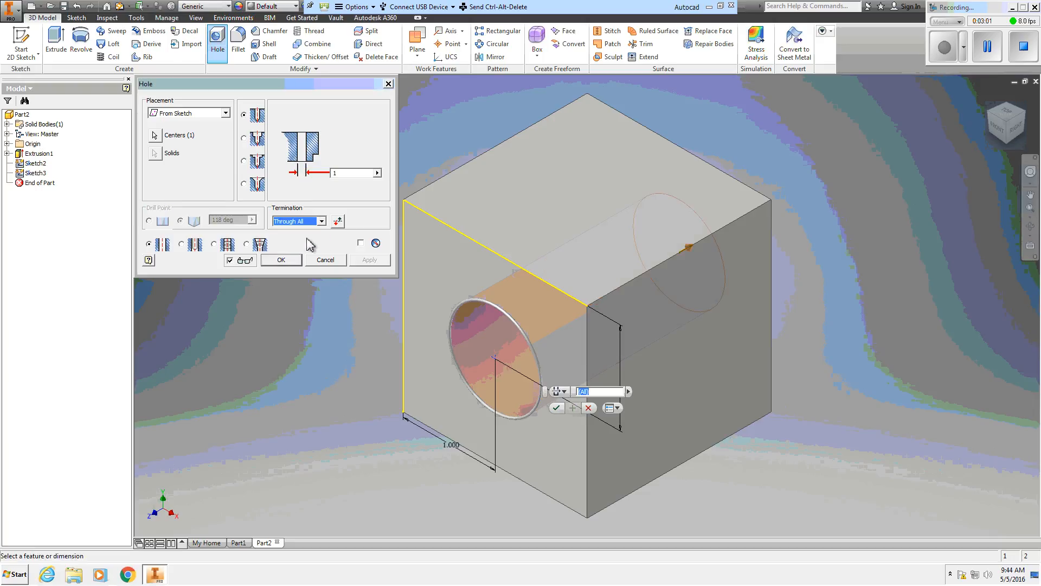
left_click(316, 221)
left_click(298, 246)
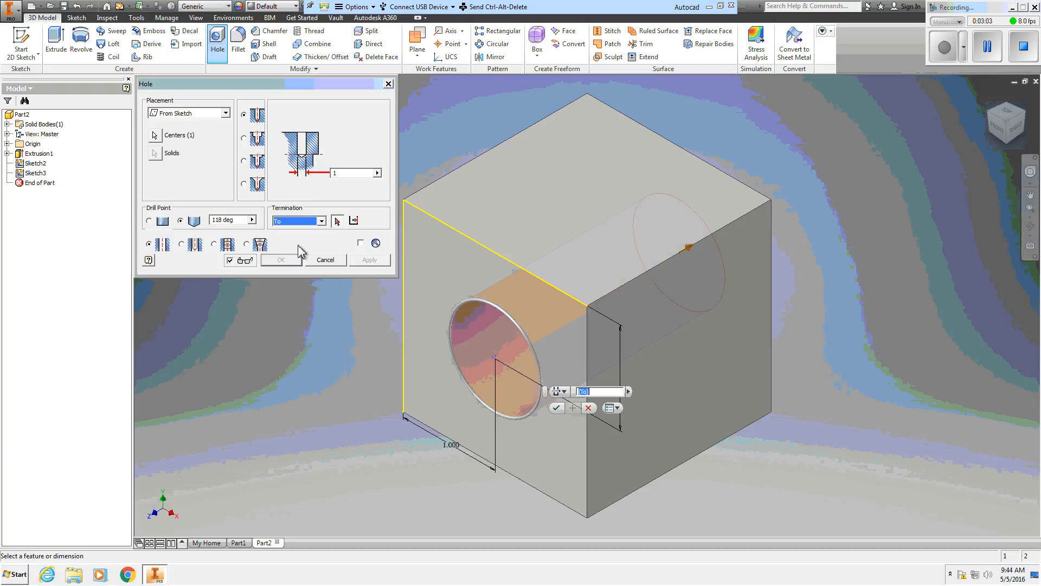
Terminate the hole by Distance at a depth of 0.5 in with a flat drill point, and create it.
left_click(321, 221)
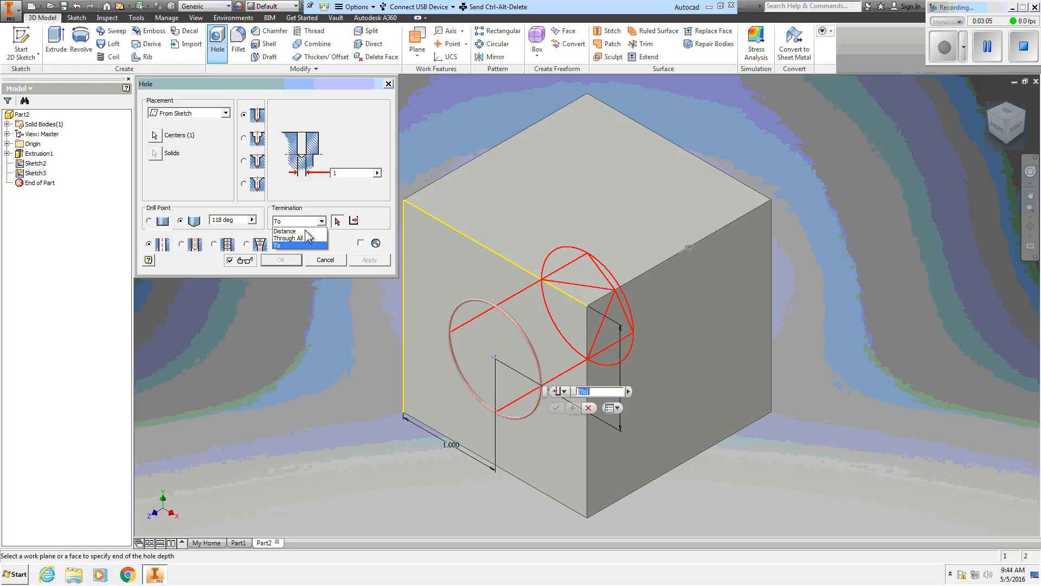
left_click(296, 231)
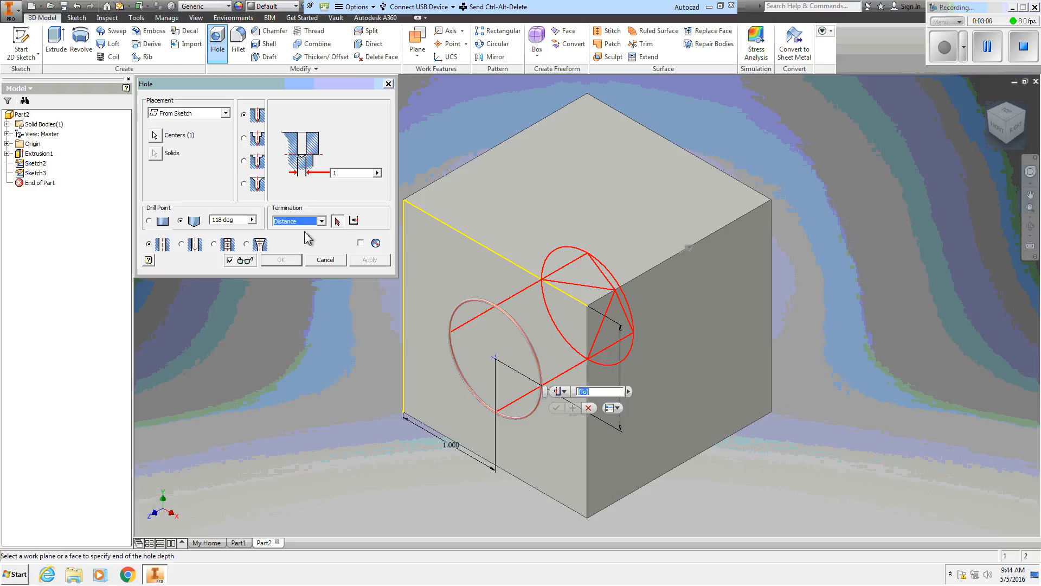
left_click(361, 173)
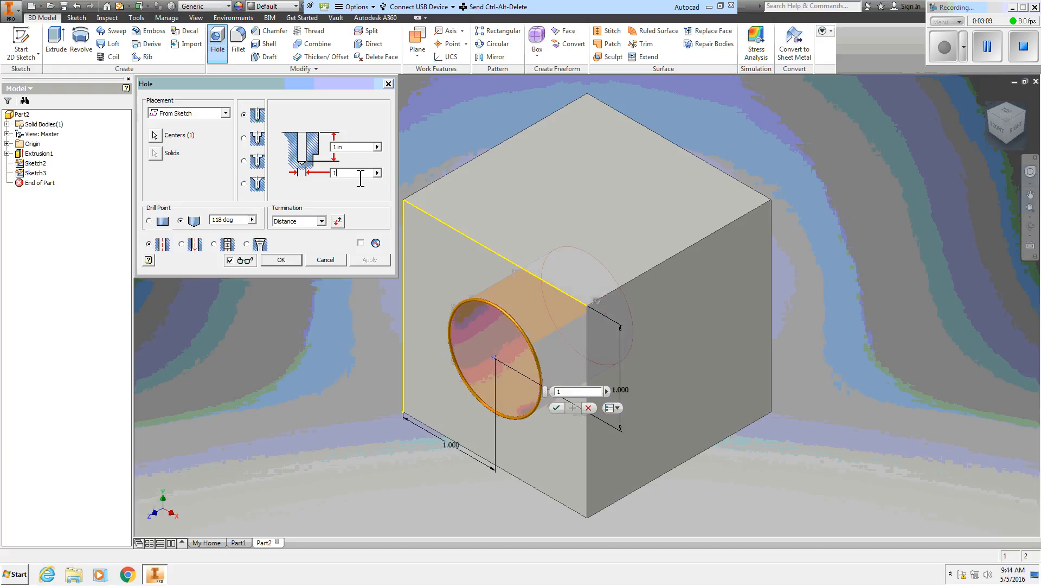
left_click(360, 147)
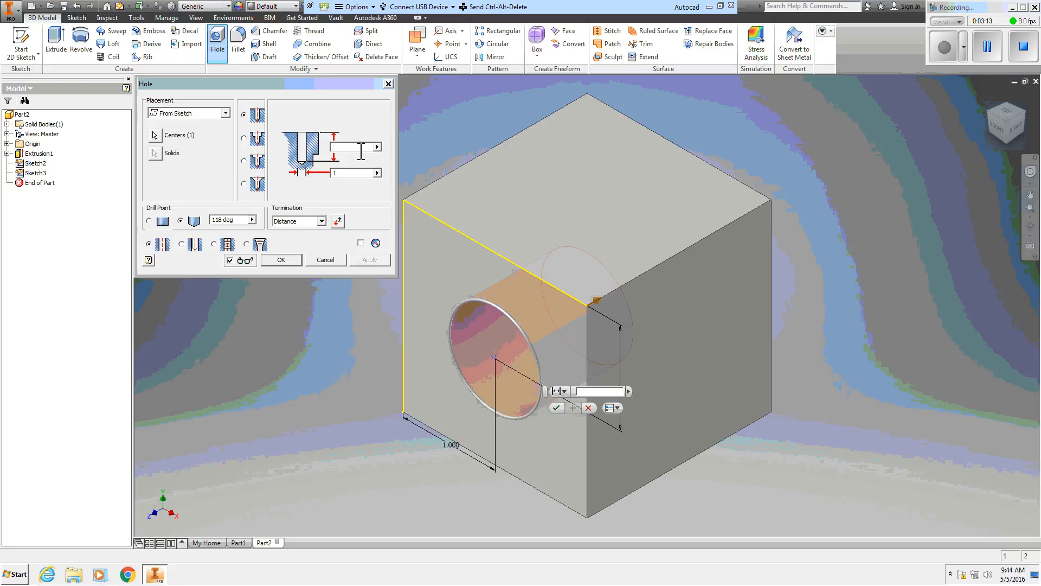
type(".5")
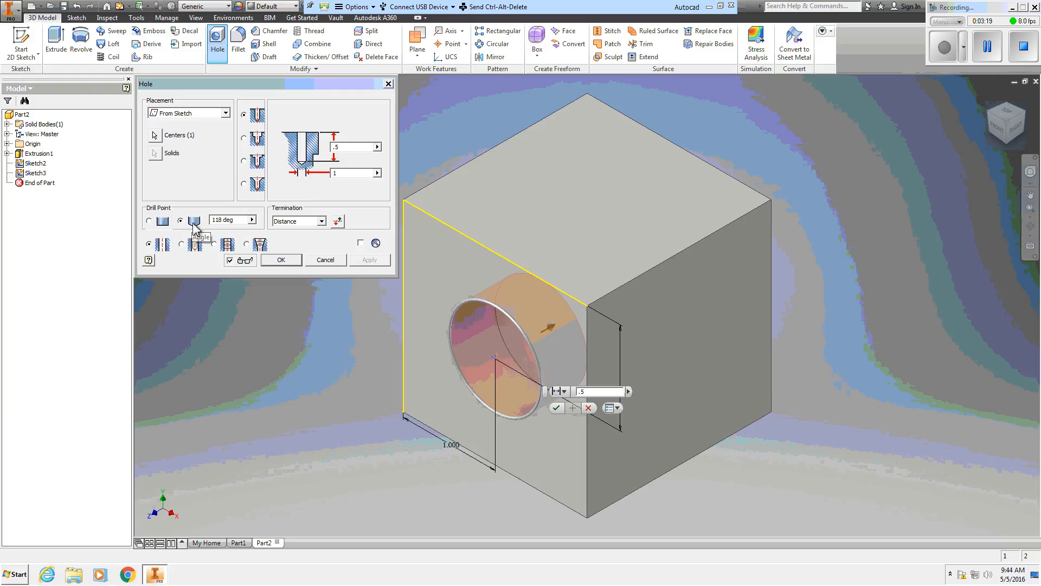
left_click(162, 222)
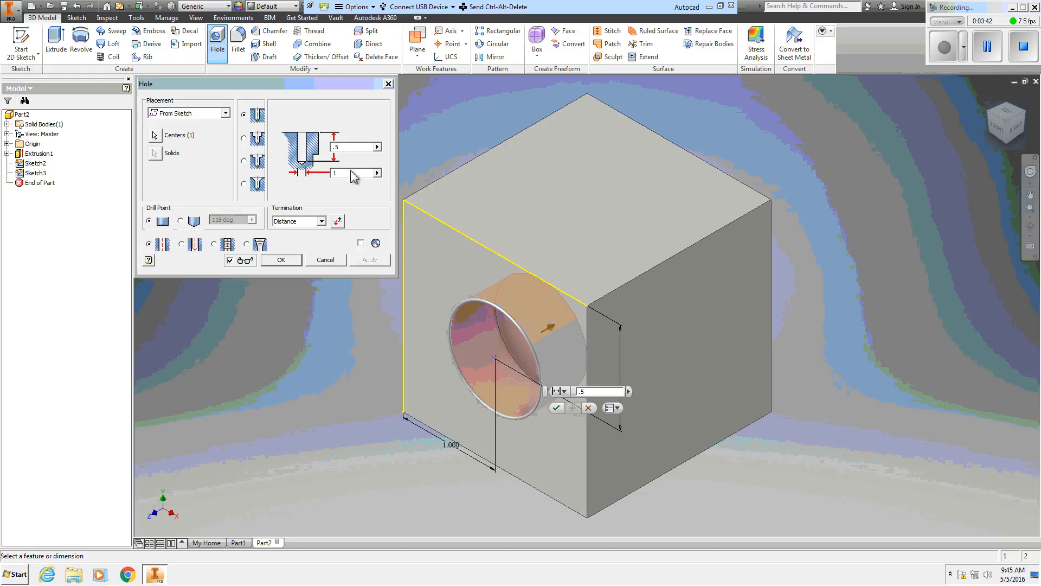
left_click(281, 260)
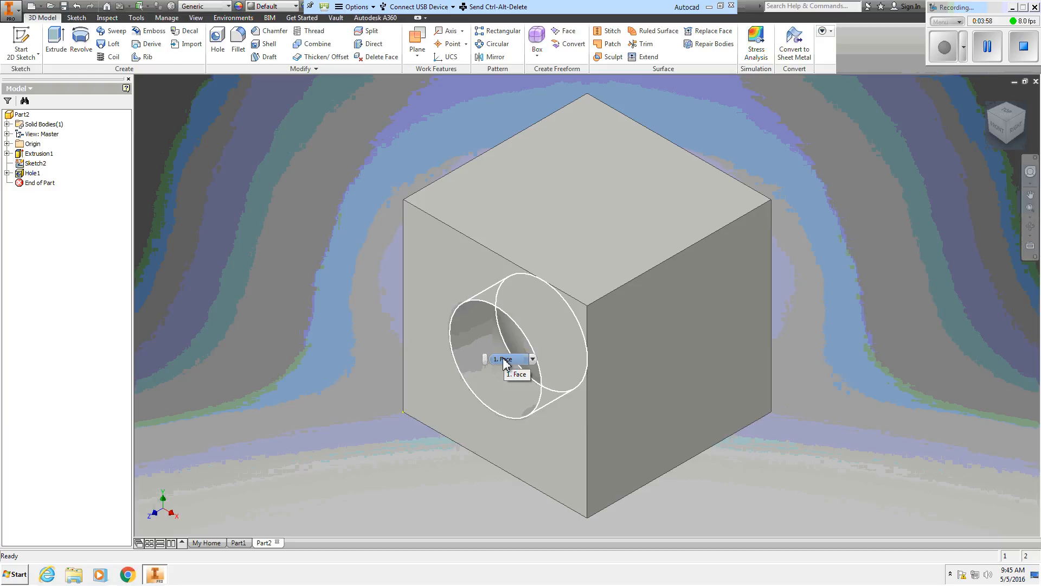
Try to apply the Thread feature to the hole's cylindrical face.
left_click(320, 33)
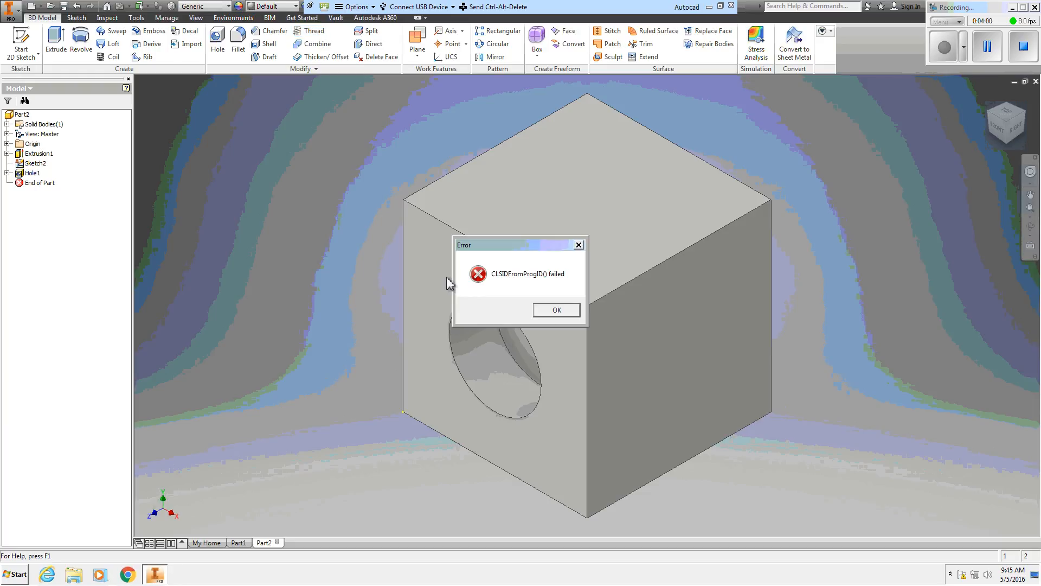
left_click(562, 313)
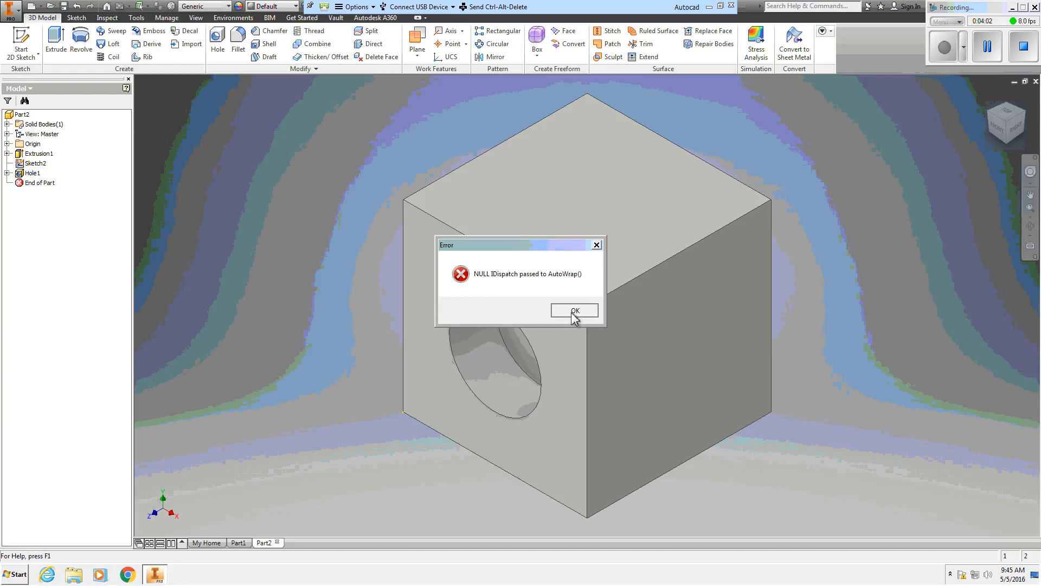
left_click(574, 312)
left_click(479, 362)
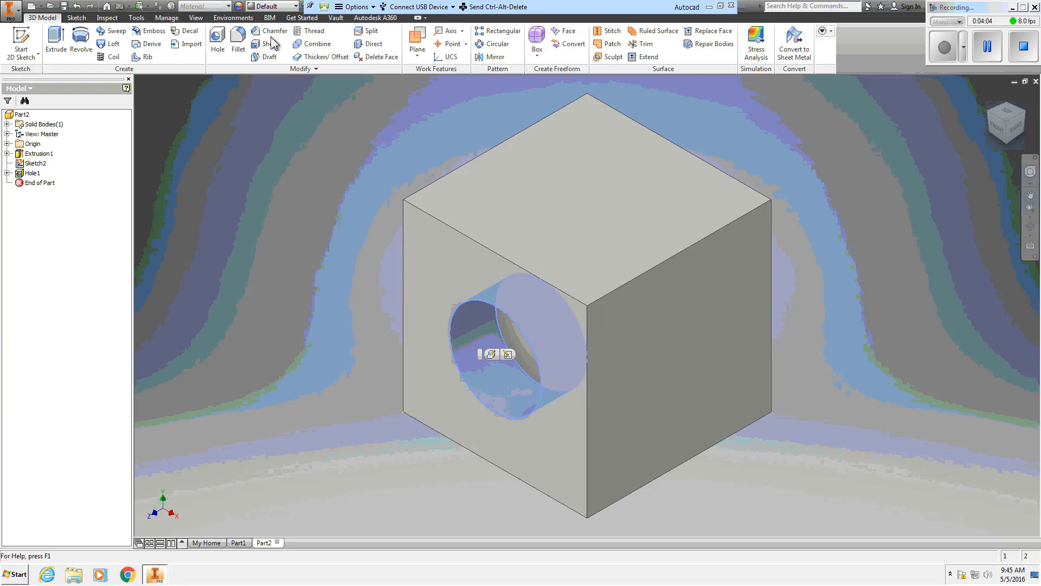
left_click(307, 34)
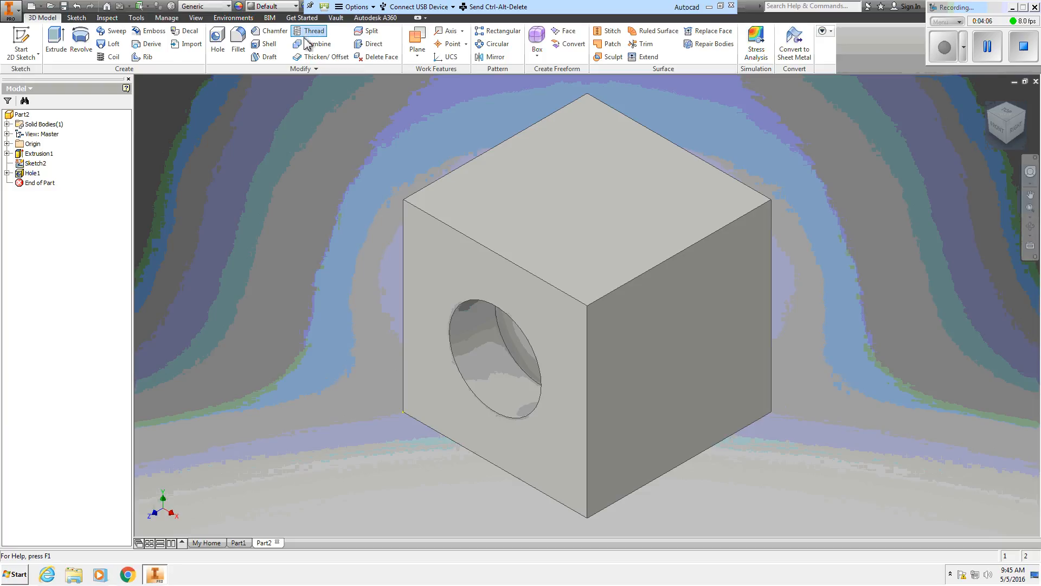
left_click(500, 386)
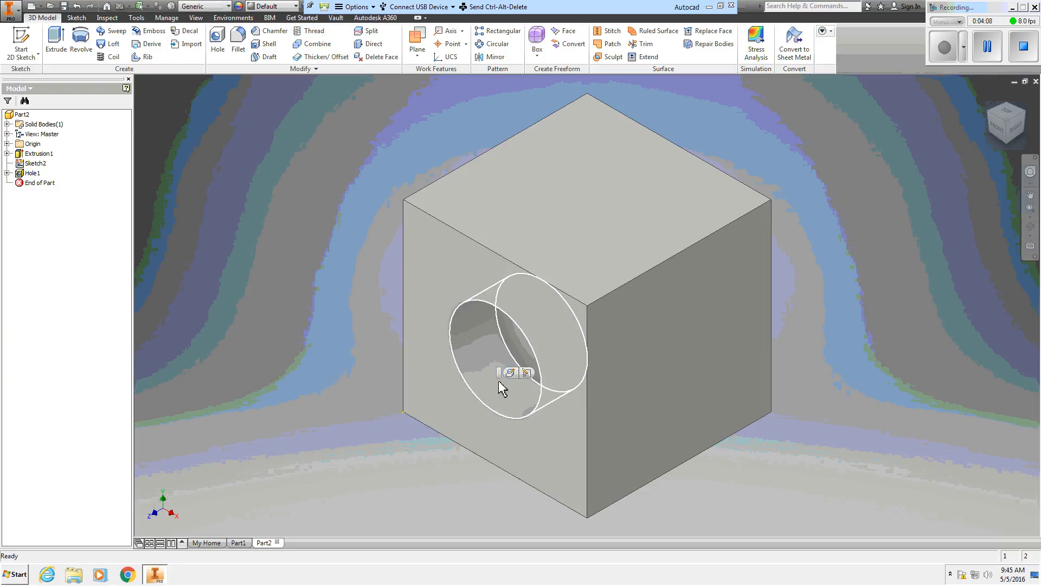
right_click(489, 358)
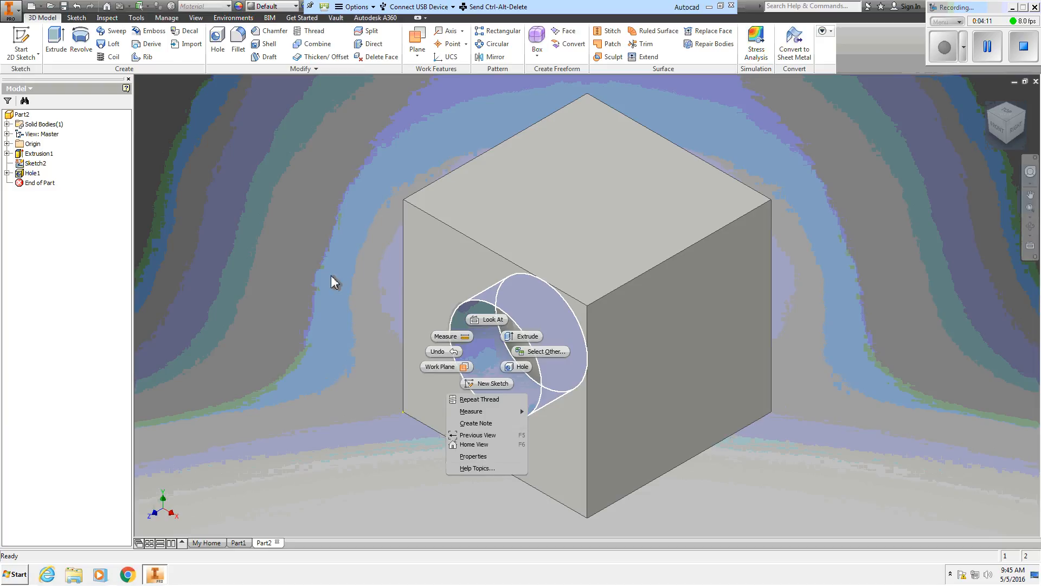
left_click(288, 259)
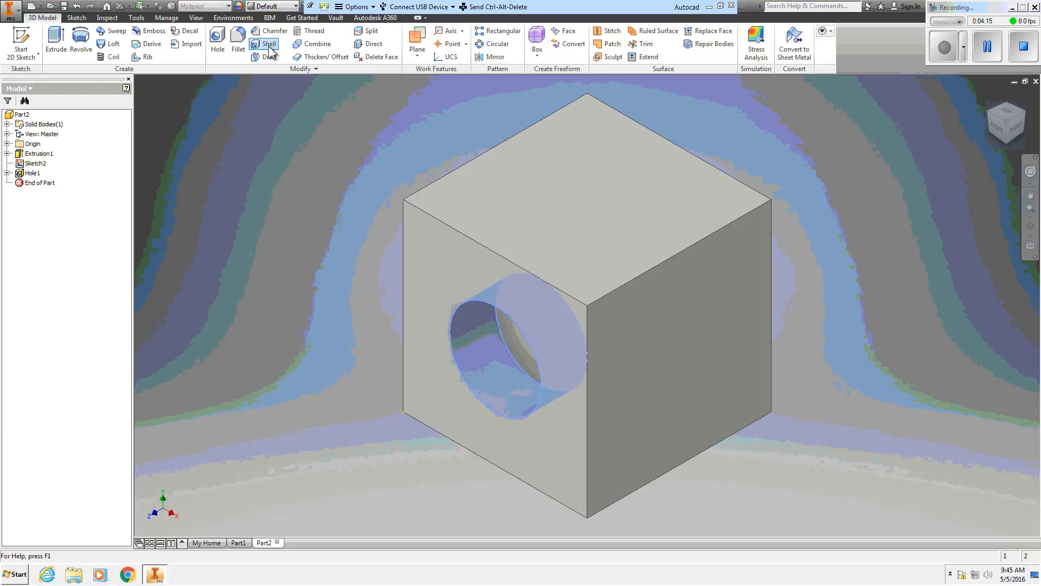
left_click(513, 359)
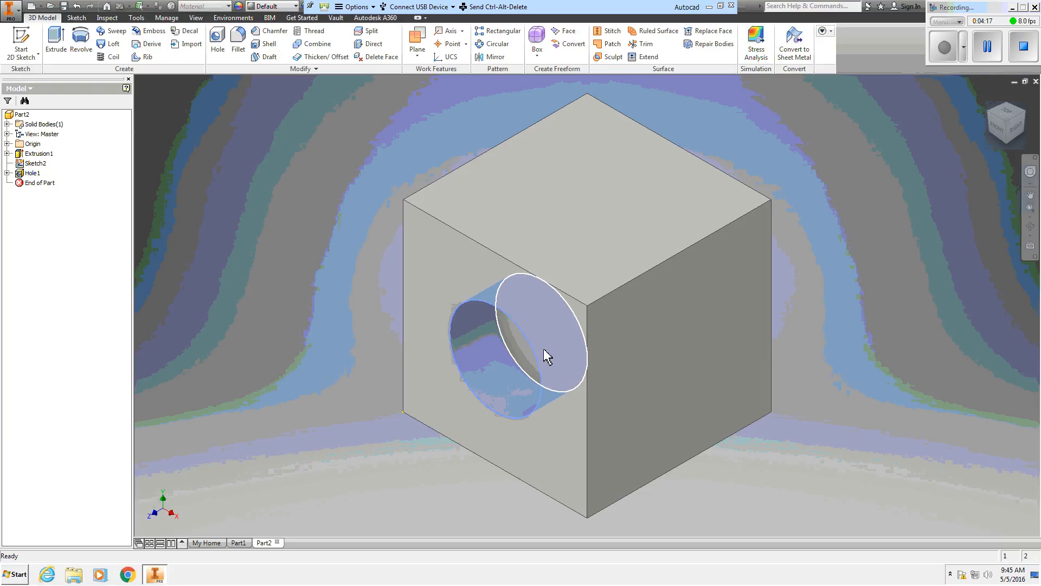